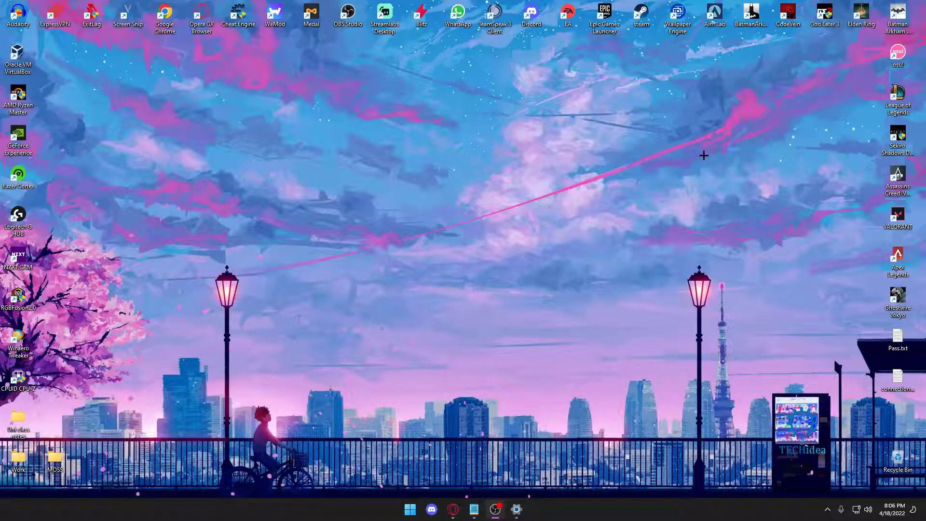
Turn off the LilyPichu theme in BetterDiscord Themes settings and return to the welcome chat.
{"action": "left_click", "coordinate": [432, 510]}
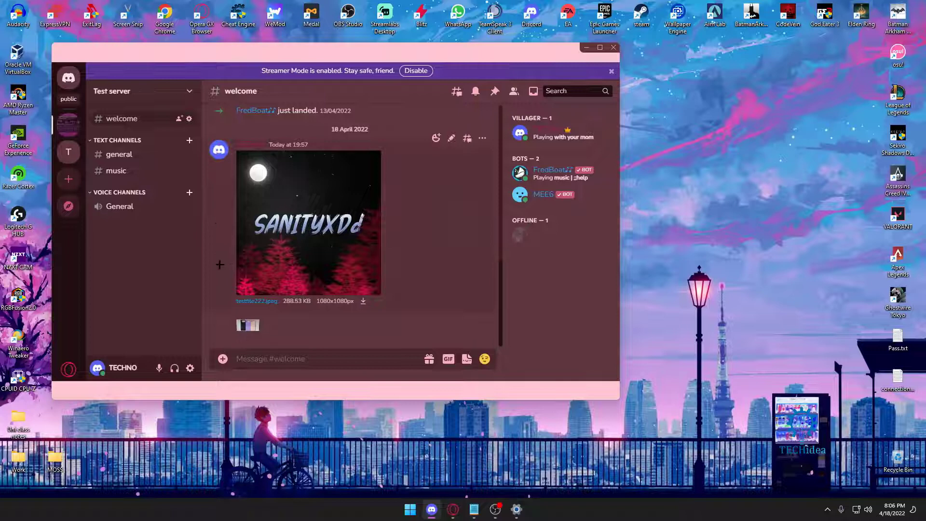
{"action": "left_click", "coordinate": [612, 70]}
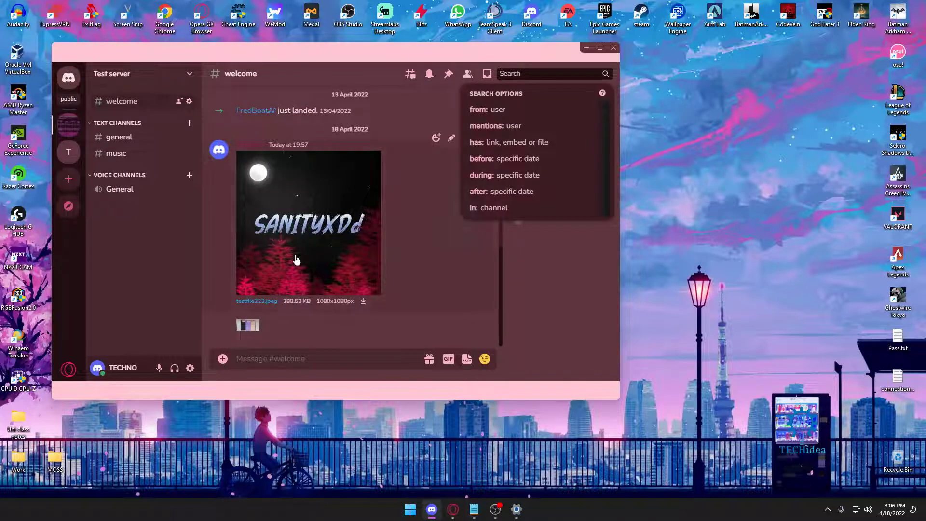
{"action": "left_click", "coordinate": [425, 289]}
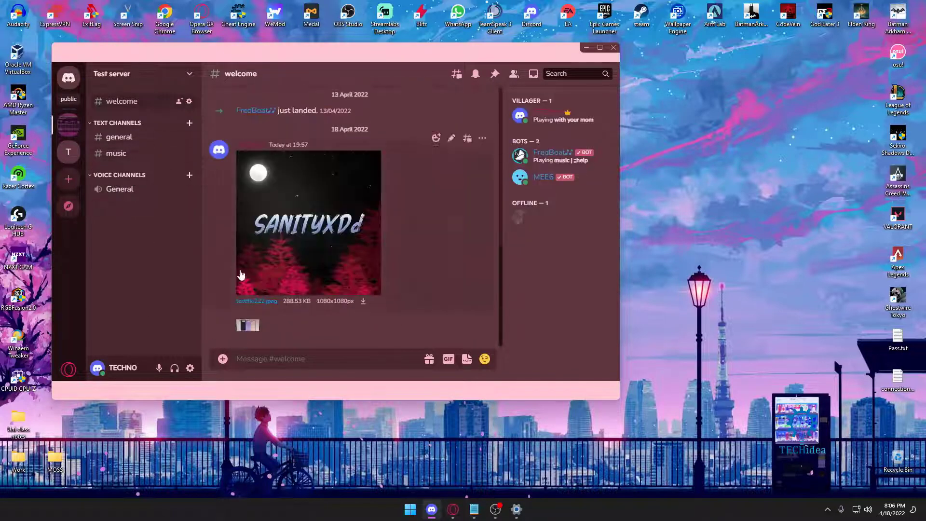
{"action": "left_click", "coordinate": [191, 367]}
{"action": "scroll", "coordinate": [159, 245], "scroll_direction": "down", "scroll_amount": 5}
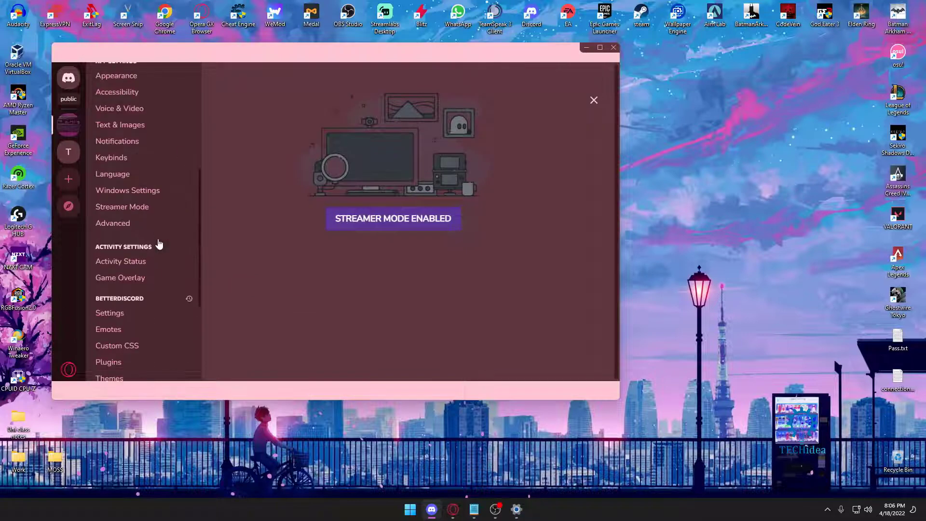
{"action": "scroll", "coordinate": [143, 318], "scroll_direction": "down", "scroll_amount": 3}
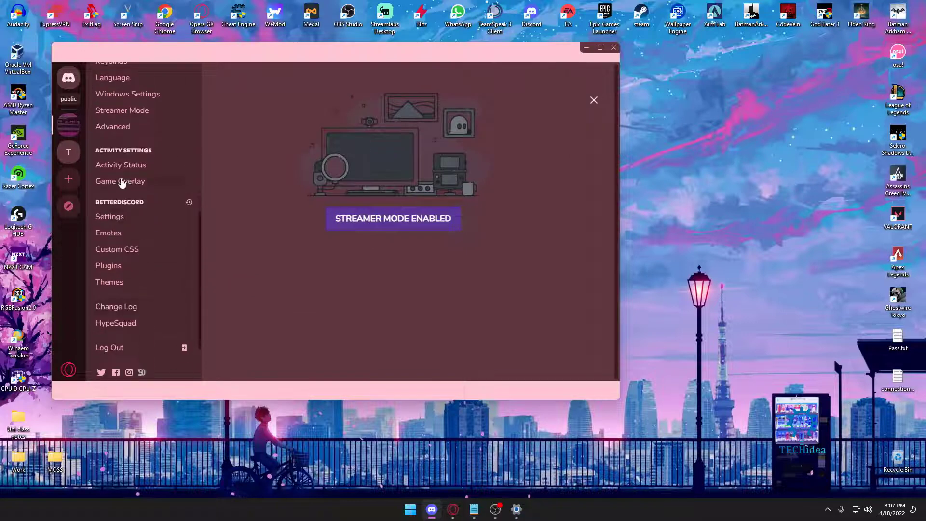
{"action": "left_click", "coordinate": [133, 284]}
{"action": "scroll", "coordinate": [413, 181], "scroll_direction": "down", "scroll_amount": 1}
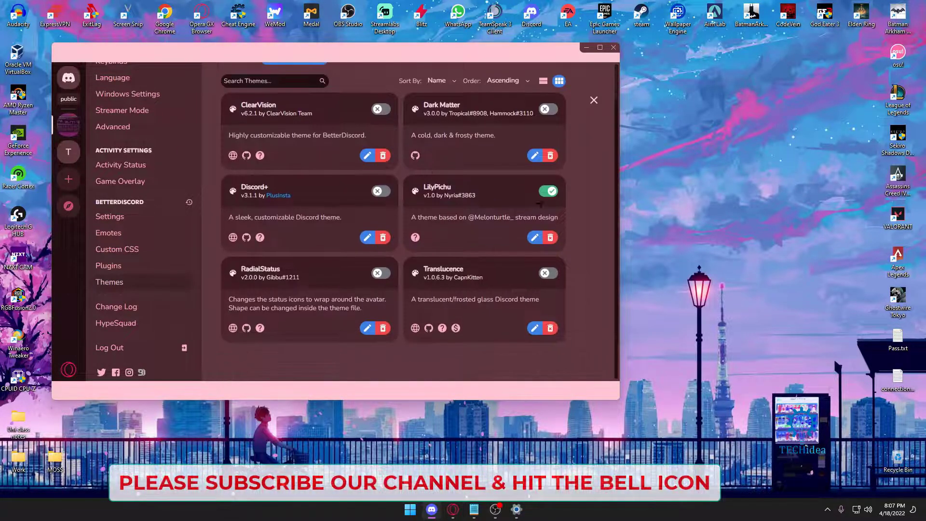
{"action": "left_click", "coordinate": [549, 193]}
{"action": "left_click", "coordinate": [564, 87]}
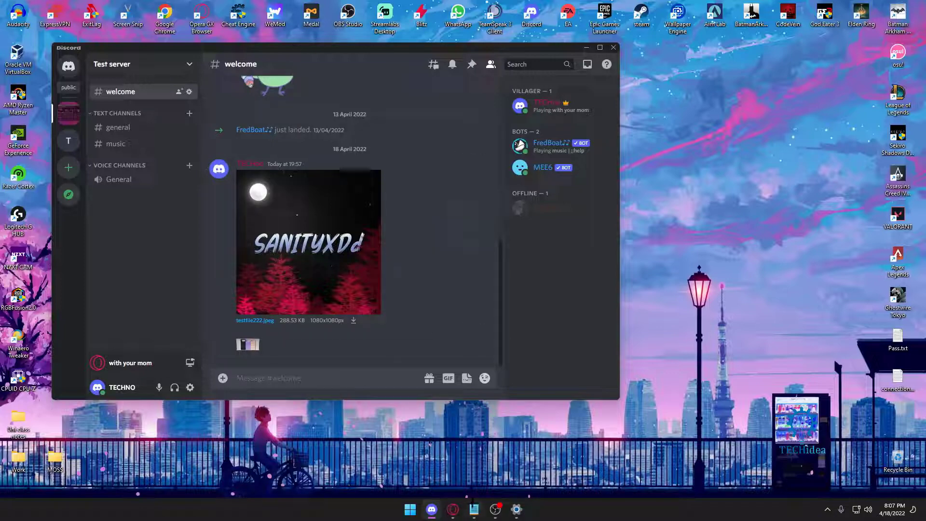
Launch Chrome and search Google for betterdiscord.
{"action": "double_click", "coordinate": [166, 26]}
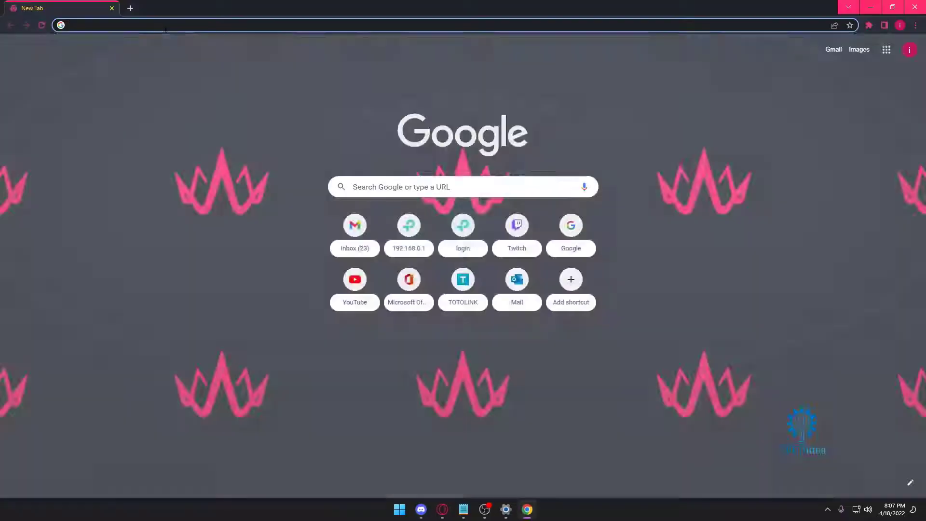
{"action": "left_click", "coordinate": [165, 27]}
{"action": "type", "text": "google.co.uk"}
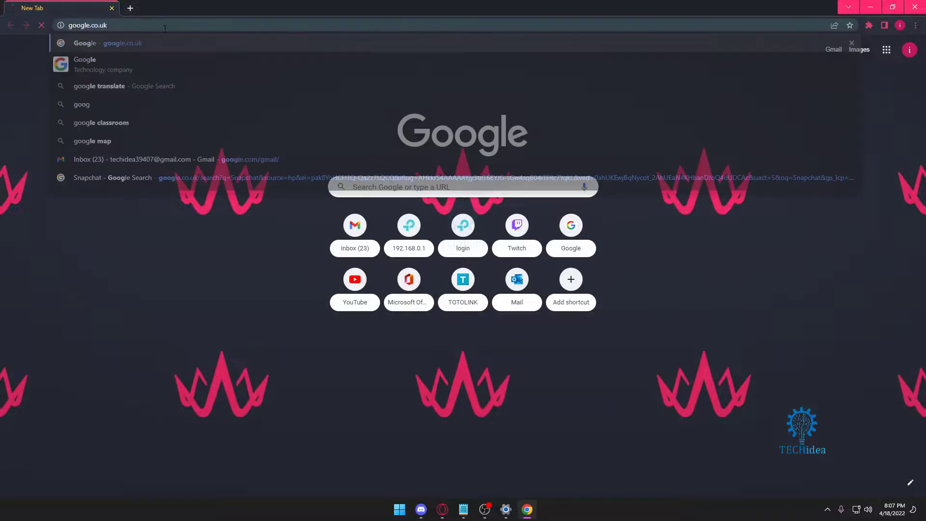
{"action": "key", "text": "Return"}
{"action": "type", "text": "b"}
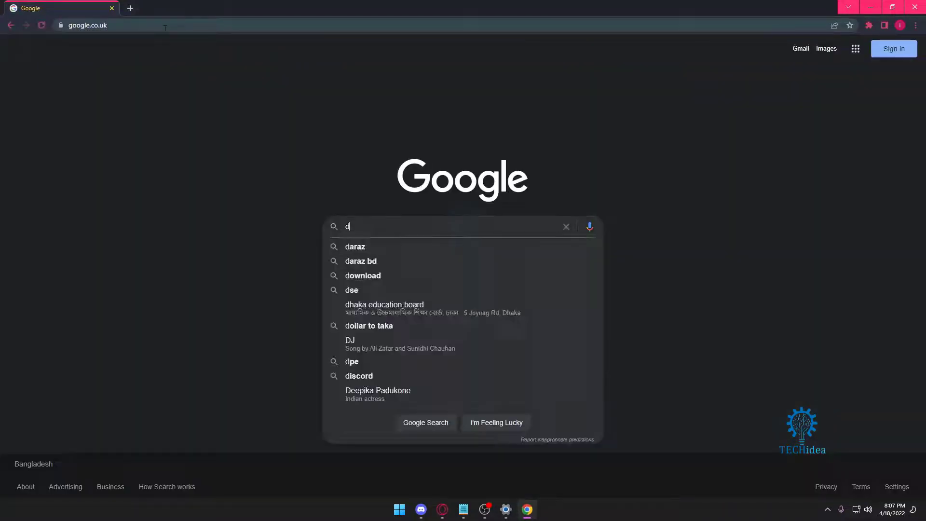
{"action": "type", "text": "etterdi"}
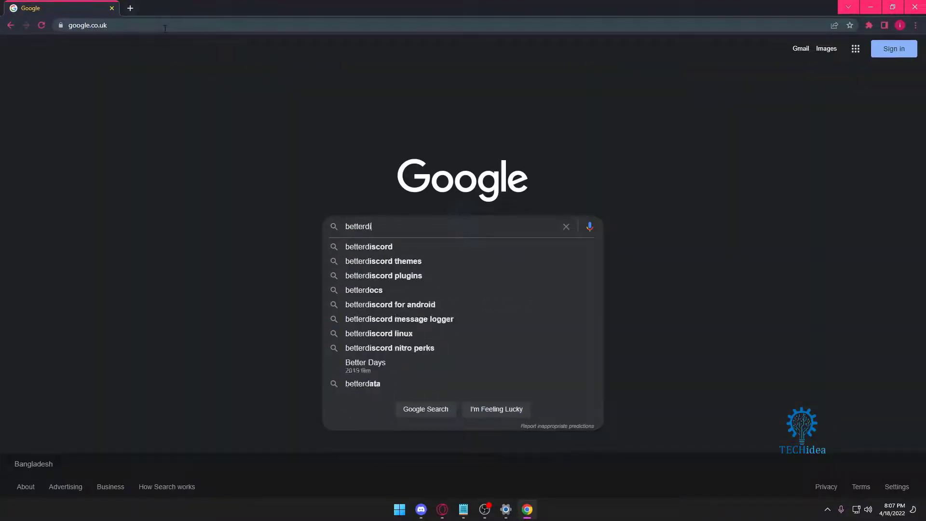
{"action": "type", "text": "scord"}
{"action": "key", "text": "Return"}
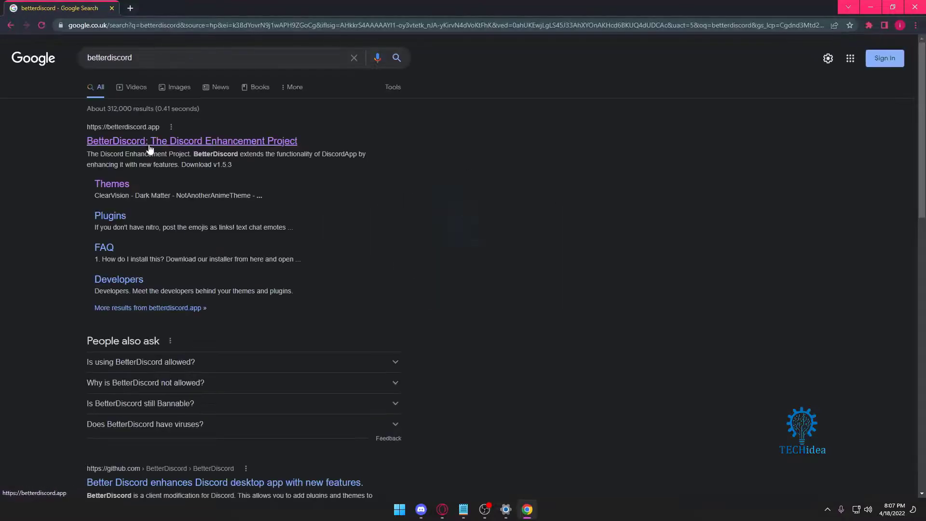
Start the BetterDiscord v1.5.3 installer download from betterdiscord.app and dismiss the download notice.
{"action": "left_click", "coordinate": [150, 144]}
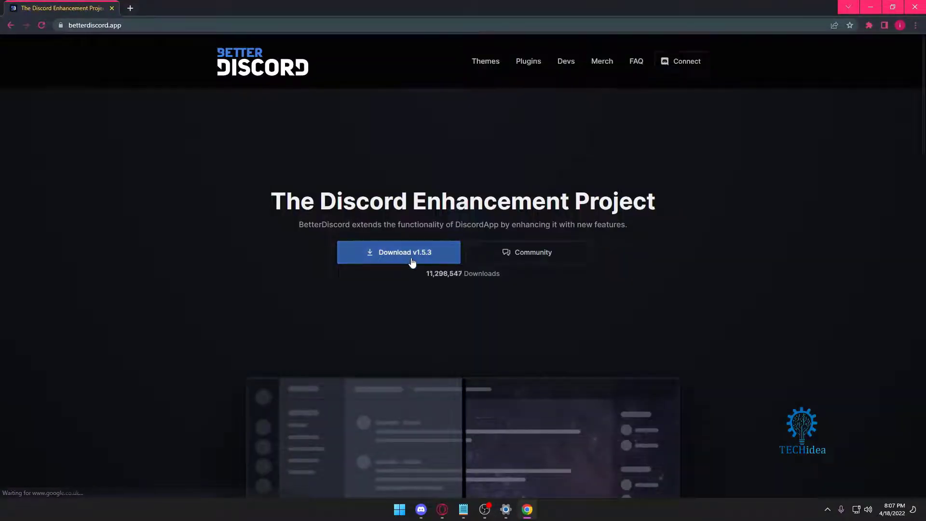
{"action": "left_click", "coordinate": [413, 262]}
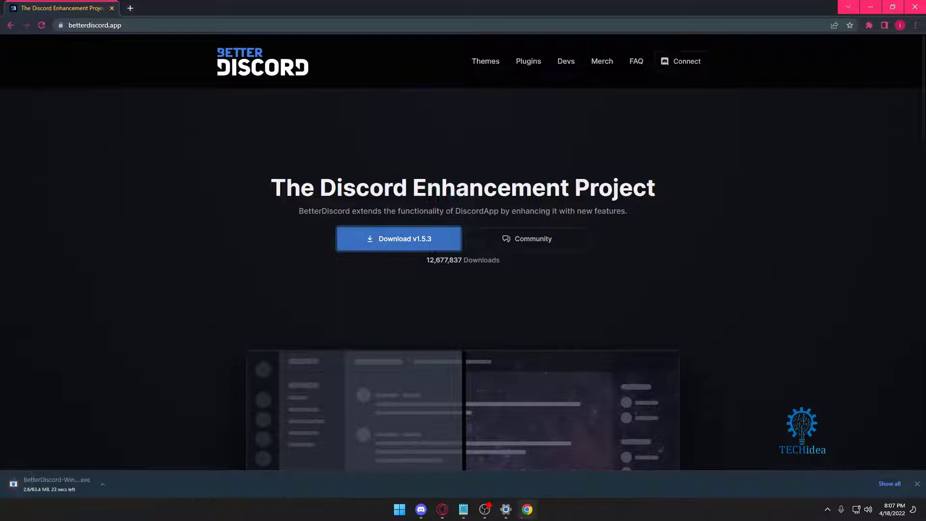
{"action": "left_click", "coordinate": [918, 485]}
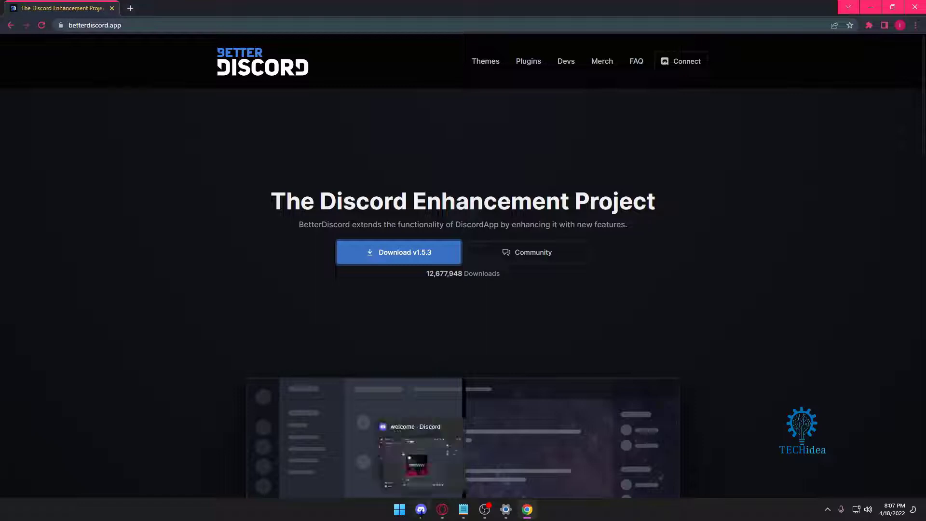
{"action": "left_click", "coordinate": [421, 511]}
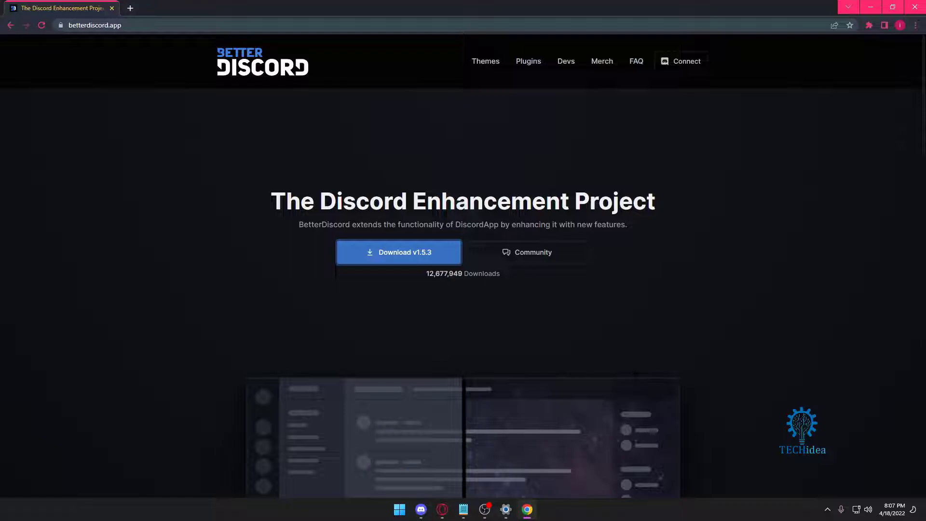
Download the Black Hole theme from the BetterDiscord Themes page and open the downloaded file.
{"action": "left_click", "coordinate": [489, 69]}
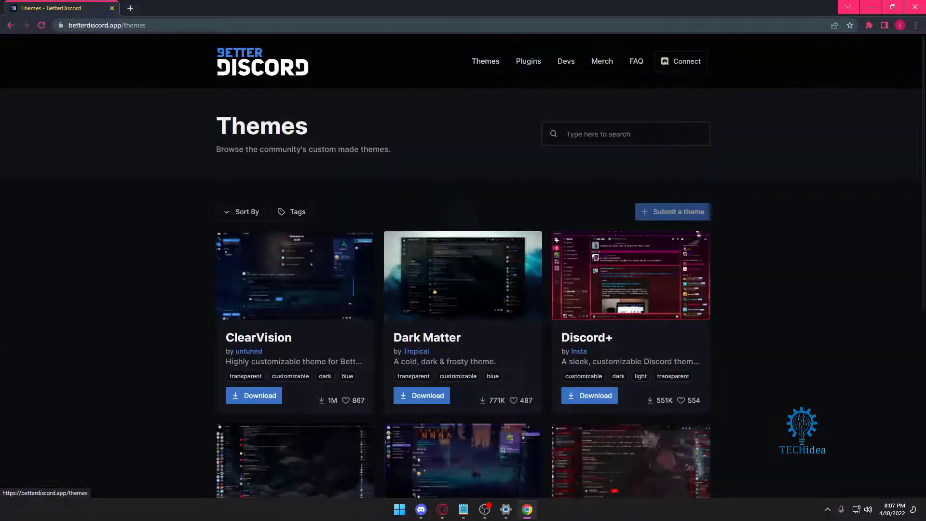
{"action": "scroll", "coordinate": [693, 306], "scroll_direction": "down", "scroll_amount": 5}
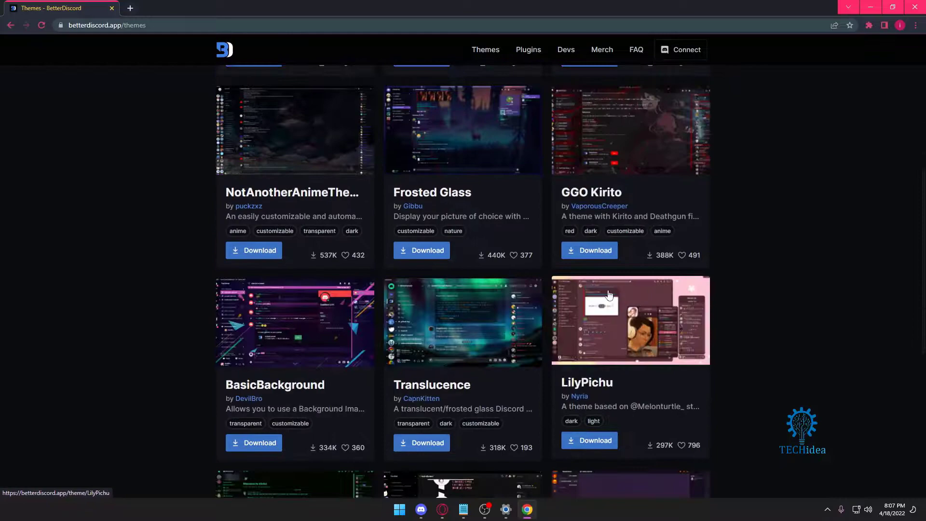
{"action": "scroll", "coordinate": [579, 275], "scroll_direction": "up", "scroll_amount": 1}
{"action": "scroll", "coordinate": [313, 244], "scroll_direction": "down", "scroll_amount": 2}
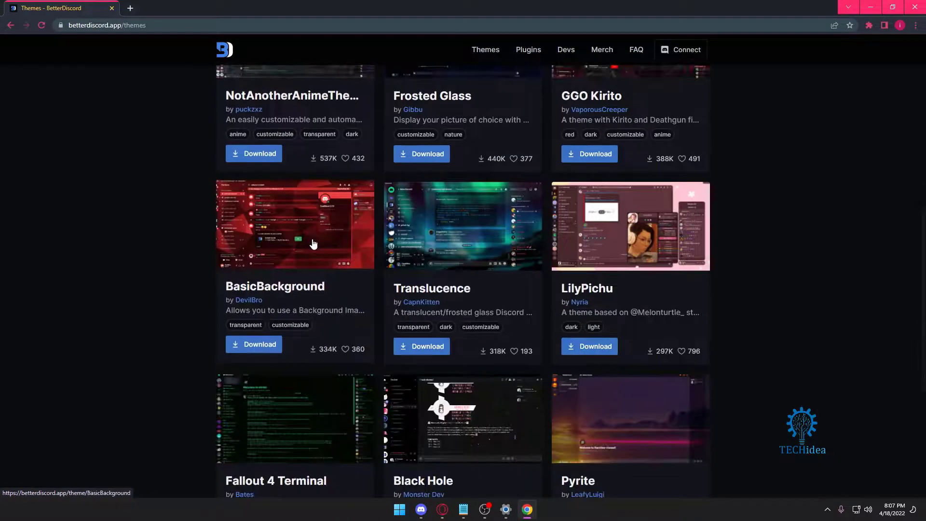
{"action": "scroll", "coordinate": [313, 244], "scroll_direction": "down", "scroll_amount": 3}
{"action": "scroll", "coordinate": [313, 244], "scroll_direction": "down", "scroll_amount": 3}
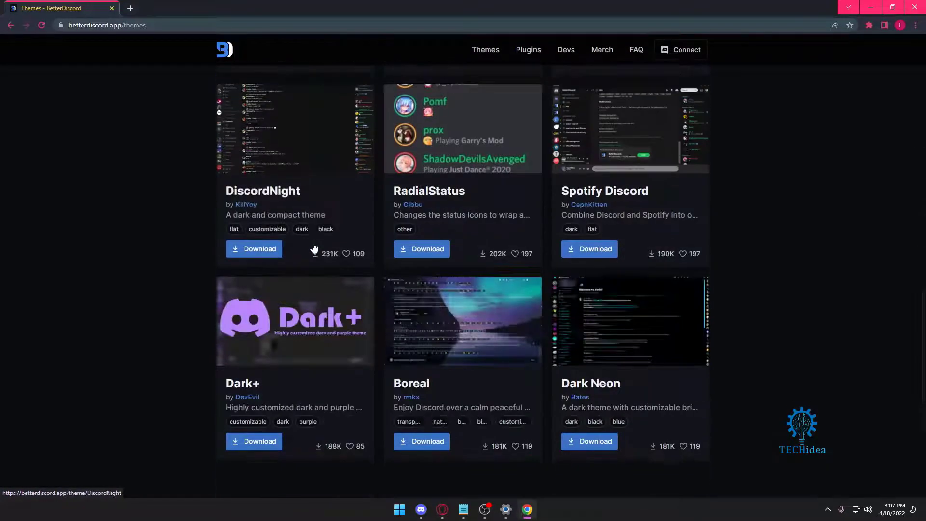
{"action": "scroll", "coordinate": [313, 248], "scroll_direction": "up", "scroll_amount": 2}
{"action": "left_click", "coordinate": [427, 248]}
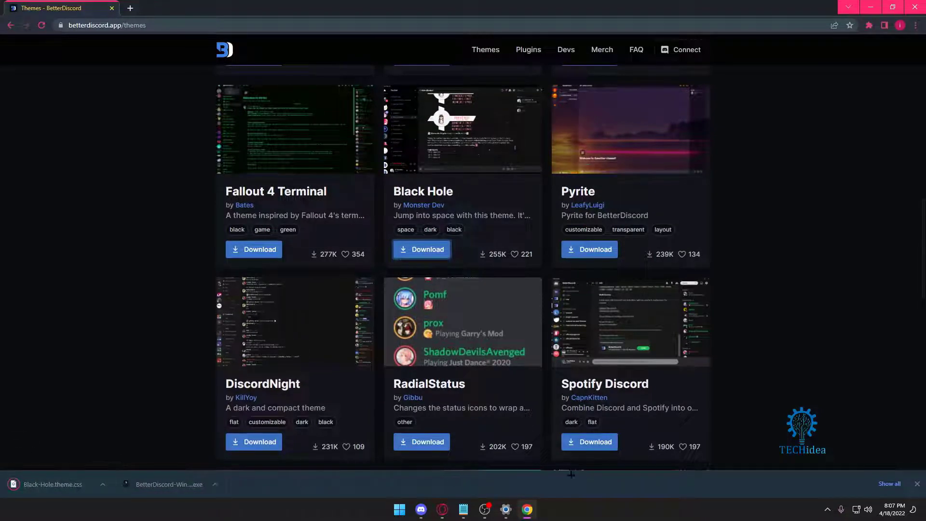
{"action": "left_click", "coordinate": [44, 489]}
Disable Streamer Mode in Discord's user settings.
{"action": "left_click", "coordinate": [421, 509]}
{"action": "left_click", "coordinate": [191, 382]}
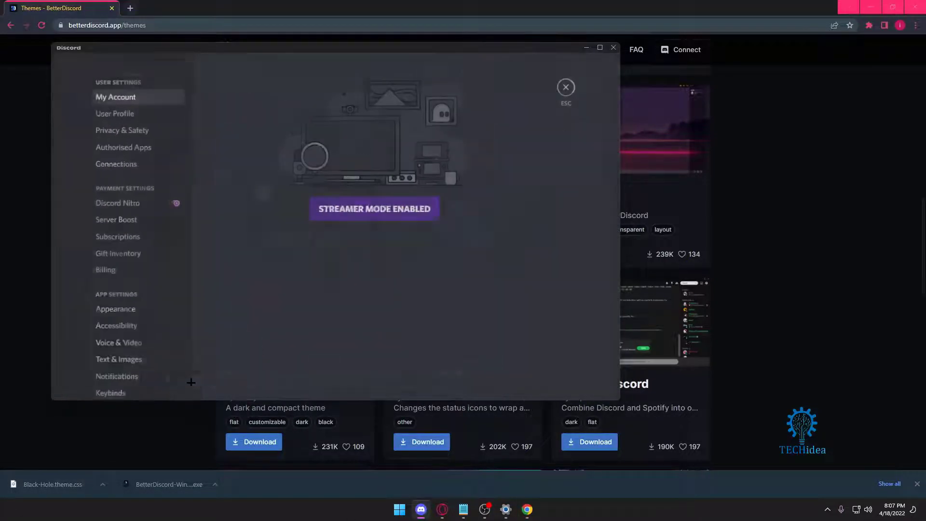
{"action": "scroll", "coordinate": [134, 261], "scroll_direction": "down", "scroll_amount": 5}
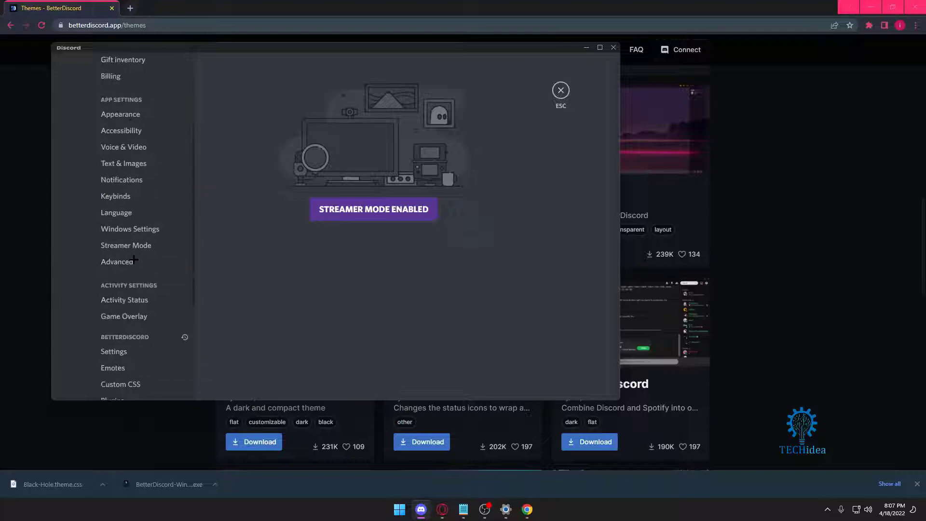
{"action": "scroll", "coordinate": [133, 261], "scroll_direction": "down", "scroll_amount": 5}
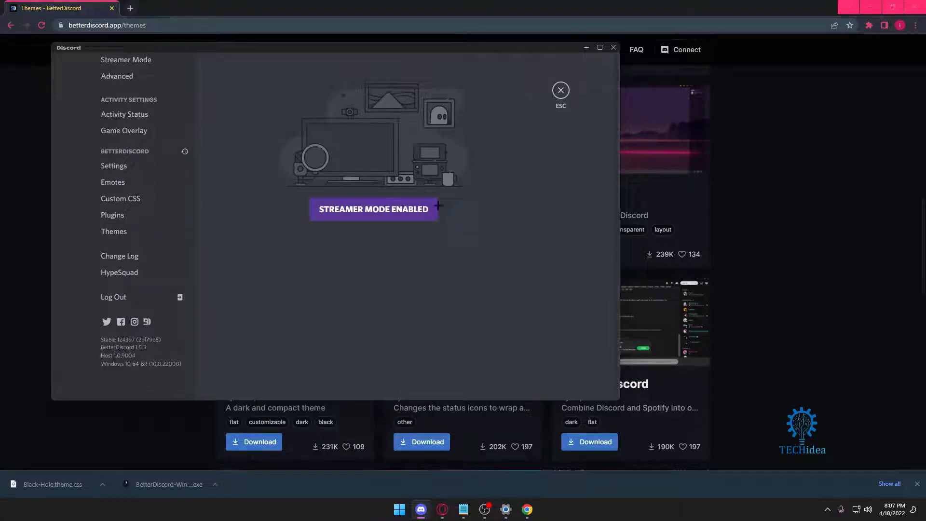
{"action": "left_click", "coordinate": [412, 209]}
{"action": "left_click", "coordinate": [524, 203]}
{"action": "left_click", "coordinate": [562, 91]}
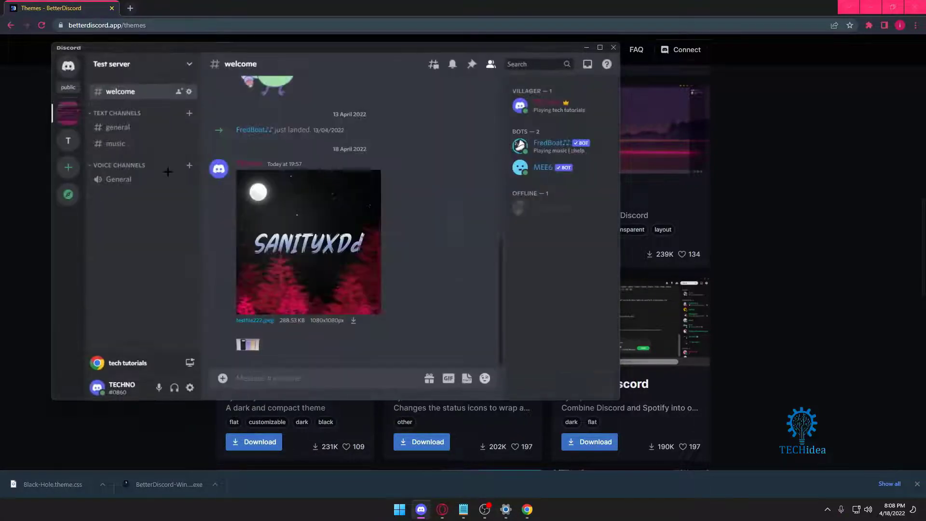
Open the BetterDiscord themes folder from the Themes settings page.
{"action": "left_click", "coordinate": [190, 387]}
{"action": "scroll", "coordinate": [135, 217], "scroll_direction": "down", "scroll_amount": 5}
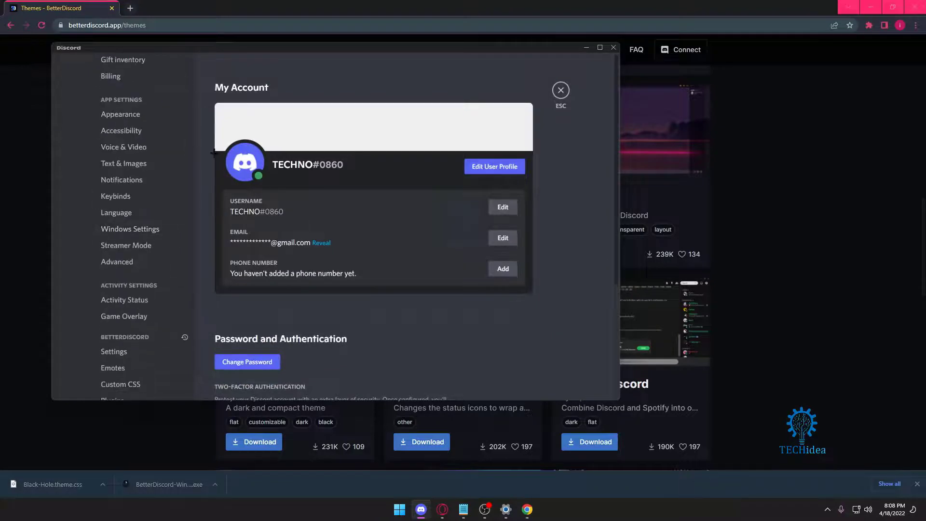
{"action": "scroll", "coordinate": [214, 152], "scroll_direction": "down", "scroll_amount": 3}
{"action": "scroll", "coordinate": [159, 210], "scroll_direction": "down", "scroll_amount": 5}
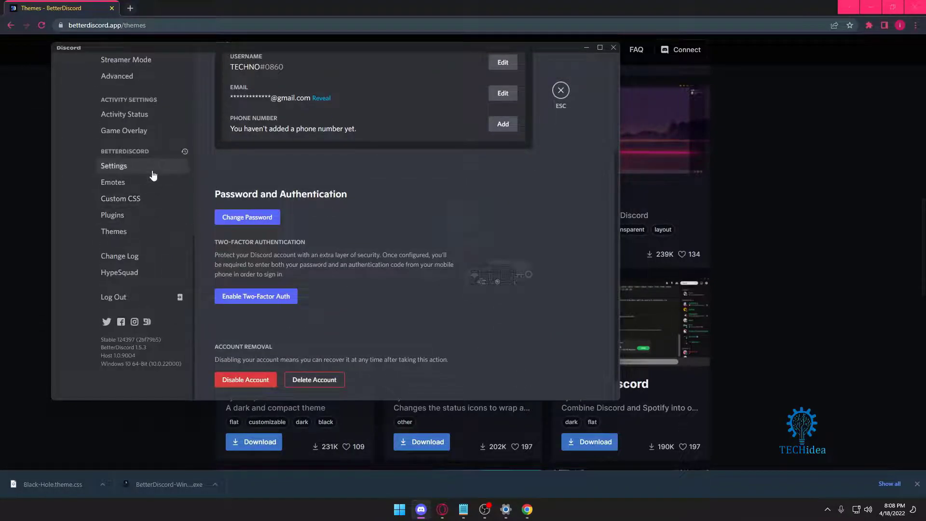
{"action": "left_click", "coordinate": [133, 232]}
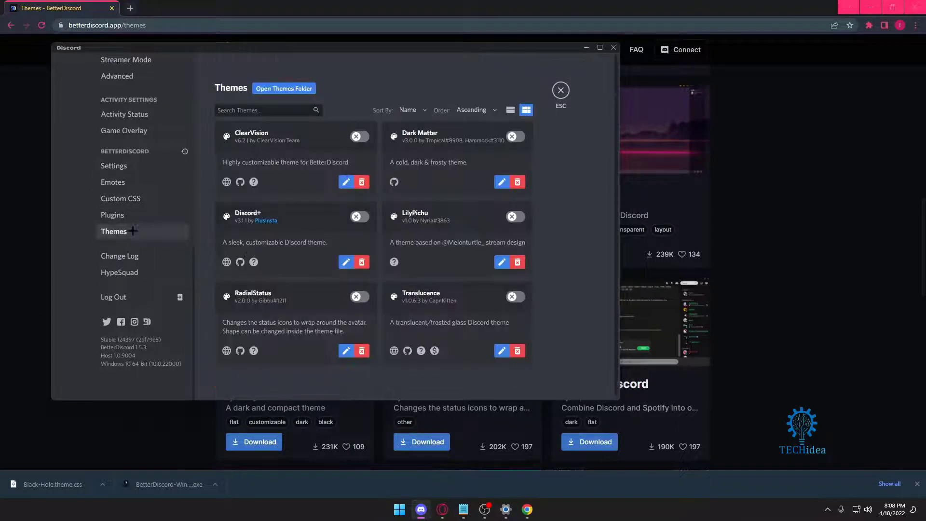
{"action": "left_click", "coordinate": [283, 88]}
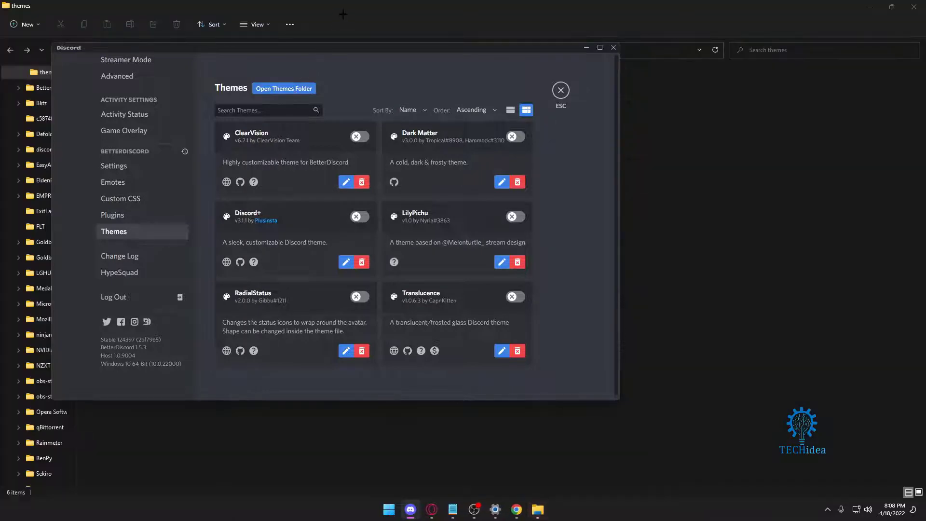
{"action": "scroll", "coordinate": [56, 265], "scroll_direction": "up", "scroll_amount": 3}
{"action": "scroll", "coordinate": [45, 269], "scroll_direction": "up", "scroll_amount": 3}
{"action": "scroll", "coordinate": [41, 294], "scroll_direction": "up", "scroll_amount": 3}
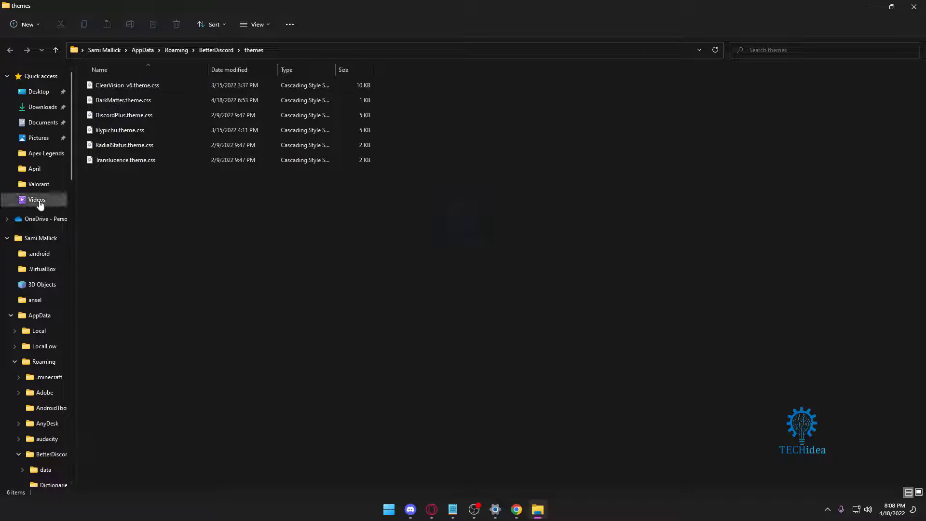
Copy Black-Hole.theme.css from Downloads and paste it into the BetterDiscord themes folder.
{"action": "left_click", "coordinate": [42, 107]}
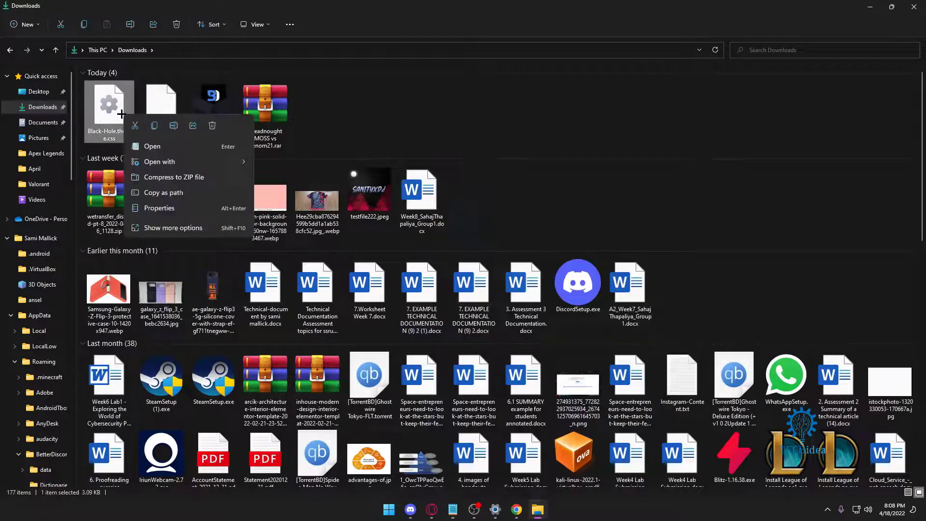
{"action": "right_click", "coordinate": [124, 117]}
{"action": "left_click", "coordinate": [21, 308]}
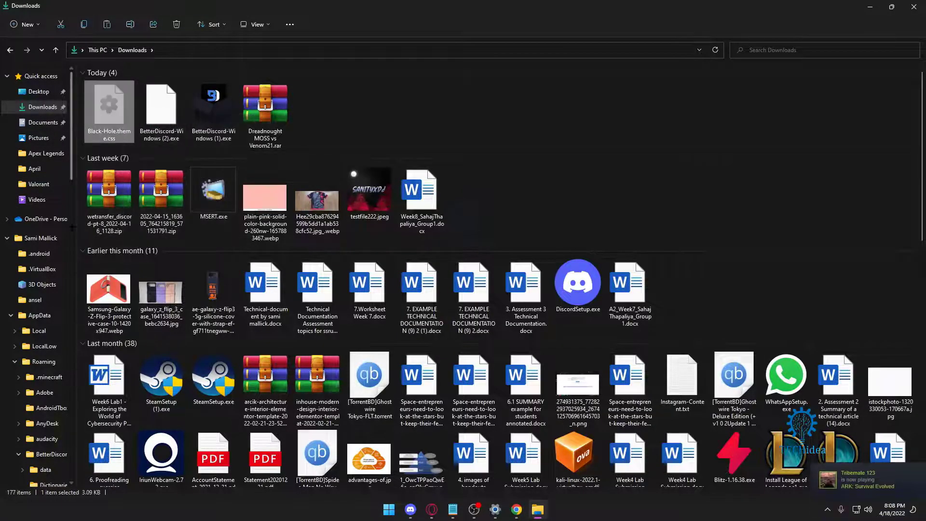
{"action": "key", "text": "alt+Left"}
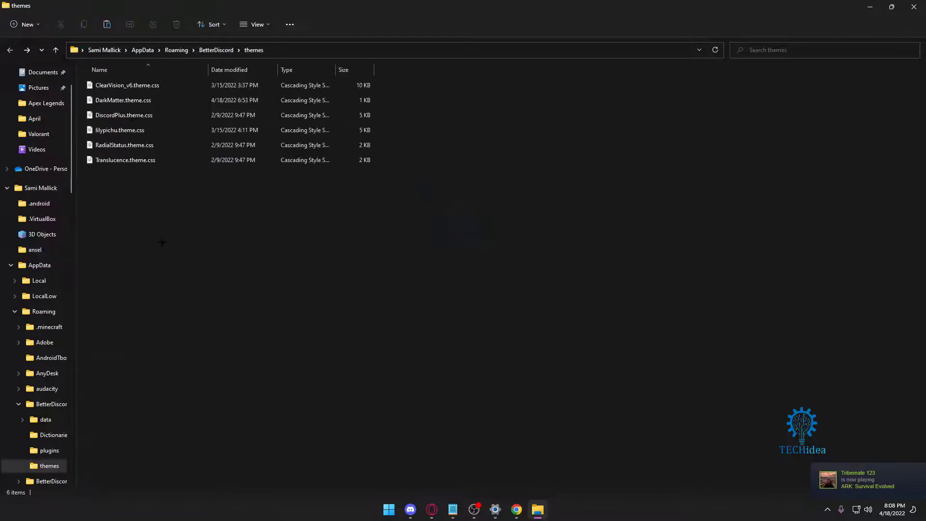
{"action": "right_click", "coordinate": [166, 242]}
{"action": "left_click", "coordinate": [175, 251]}
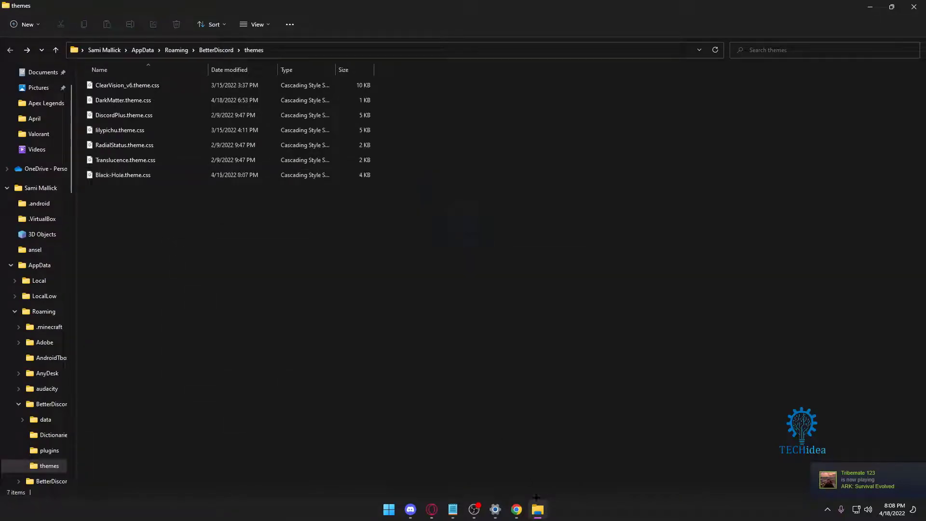
Turn on the Black Hole theme in Discord and return to the Test server's welcome channel.
{"action": "left_click", "coordinate": [410, 510]}
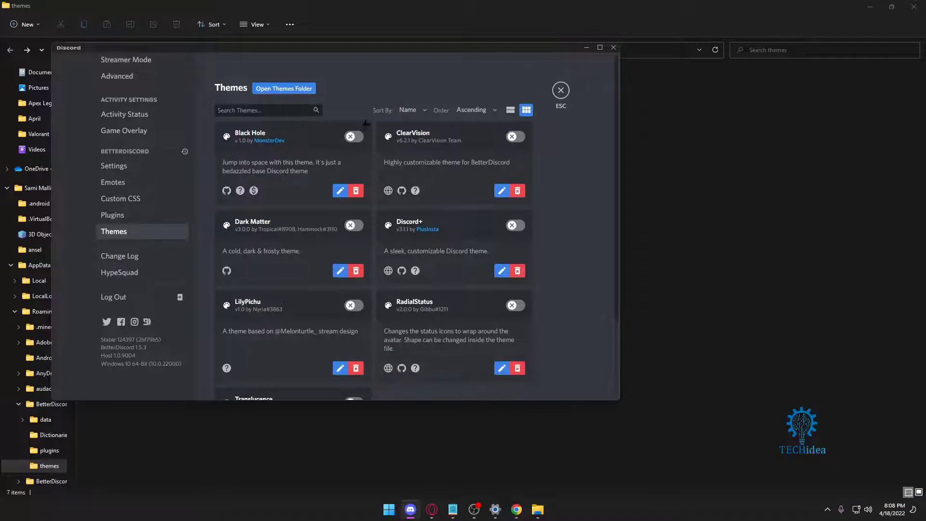
{"action": "left_click", "coordinate": [351, 139]}
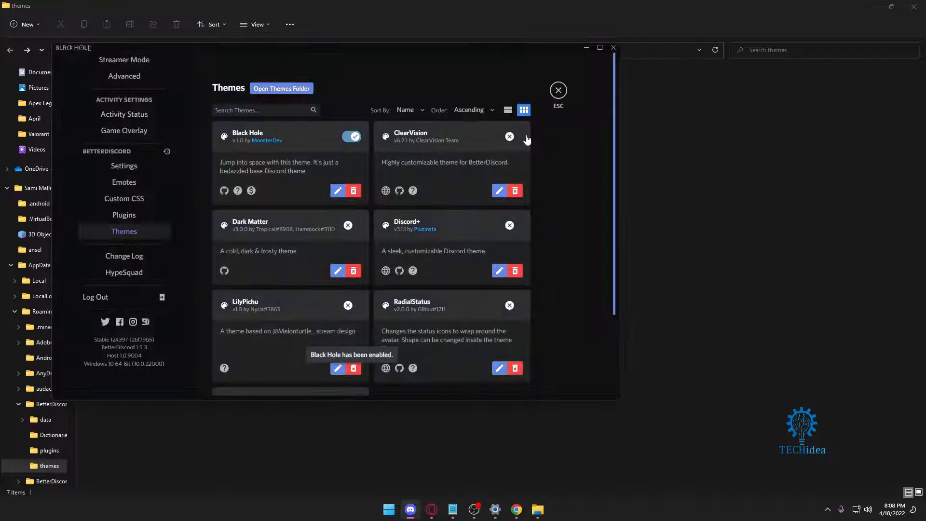
{"action": "left_click", "coordinate": [559, 92]}
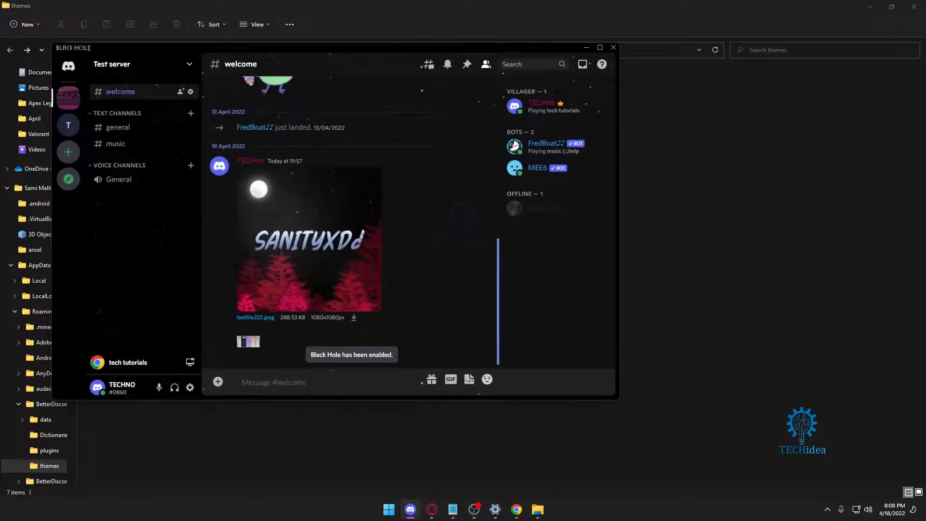
{"action": "scroll", "coordinate": [243, 282], "scroll_direction": "up", "scroll_amount": 10}
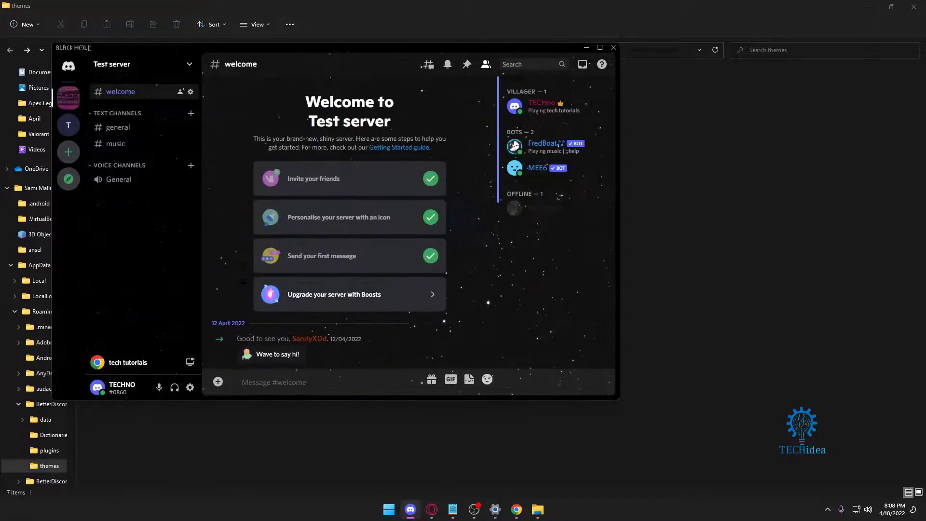